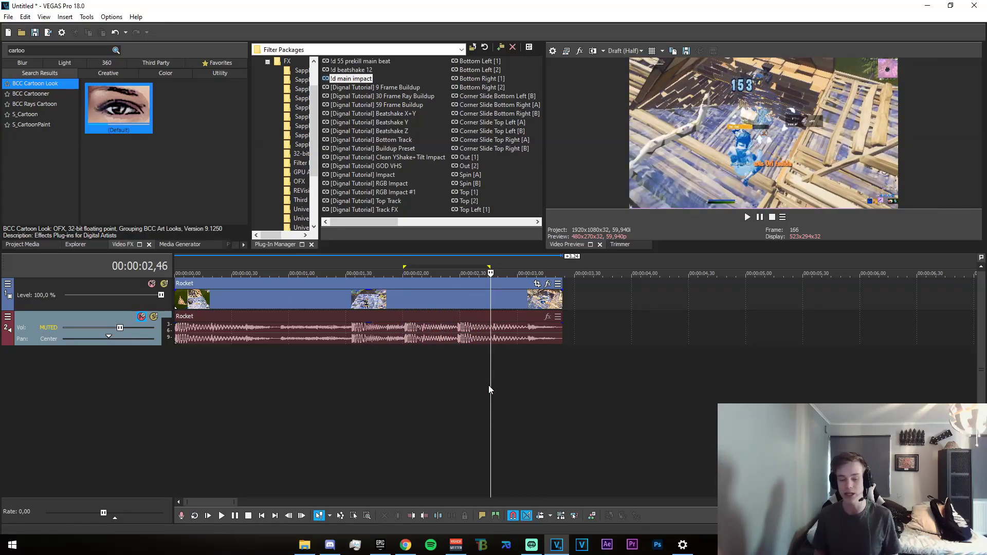
- Unmute the audio track and play the Rocket clip to hear its beats
drag(560, 371, 133, 426)
click(298, 406)
click(141, 316)
click(266, 395)
key(space)
- Play back the section between the markers to check the 3D track motion
key(space)
- Place three timeline markers on the three loud audio hits of the Rocket clip
click(350, 345)
key(m)
click(403, 350)
scroll(405, 354, up, 3)
click(572, 347)
key(m)
click(681, 348)
key(m)
scroll(614, 427, down, 2)
- Insert a new video track on top and put a copy of the Rocket video clip on it
click(406, 374)
right_click(405, 369)
click(426, 401)
click(449, 360)
click(464, 338)
ctrl+drag(464, 337, 464, 298)
click(472, 360)
ctrl+click(482, 337)
click(415, 395)
- Split the upper Rocket clip at the first and third markers and delete the parts outside them
click(415, 303)
click(411, 303)
key(s)
click(553, 299)
key(s)
click(598, 299)
key(Delete)
click(380, 298)
key(Delete)
click(555, 304)
click(410, 301)
- Open Track Motion for the upper Rocket track and set its compositing mode to 3D
click(7, 284)
click(58, 308)
click(175, 42)
click(185, 52)
drag(242, 27, 171, 43)
- Three frames after the first marker, reposition and tilt the upper track's frame in 3D
scroll(425, 302, up, 5)
click(570, 300)
key(Right)
key(Right)
key(Right)
scroll(323, 273, down, 2)
drag(315, 260, 279, 236)
scroll(276, 239, up, 3)
scroll(256, 237, up, 2)
drag(232, 186, 213, 80)
drag(236, 193, 236, 178)
drag(234, 267, 243, 225)
scroll(603, 375, down, 4)
- Add a motion keyframe at the second marker and change the frame's 3D pose three frames after it
click(636, 306)
click(181, 370)
scroll(228, 343, up, 2)
key(Right)
key(Right)
key(Right)
click(295, 257)
drag(294, 257, 358, 220)
- Add a motion keyframe three frames before the third marker, and restore the frame to its original state at that marker
click(745, 305)
key(Left)
key(Left)
key(Left)
click(178, 374)
click(743, 296)
right_click(367, 263)
click(393, 295)
click(378, 40)
click(462, 437)
click(438, 432)
key(space)
key(space)
key(space)
key(space)
scroll(550, 415, down, 2)
click(412, 336)
key(s)
click(554, 342)
key(s)
click(538, 345)
key(ctrl+z)
key(ctrl+z)
- Ungroup the lower Rocket video from its audio, split it at the first and third markers, and remove the middle part
click(411, 344)
key(u)
key(s)
click(553, 343)
key(s)
click(509, 343)
- Play back the tilted clip with the lower video removed behind it
click(355, 435)
key(space)
key(space)
key(space)
key(space)
drag(362, 446, 442, 422)
click(397, 436)
click(411, 440)
- Insert another video track and place it between the two Rocket video tracks
right_click(471, 403)
click(498, 430)
drag(80, 297, 121, 349)
- Add the Free Stock Video Crumpled Paper Background clip to the new middle video track
click(406, 545)
mouse_move(986, 405)
mouse_down()
mouse_move(556, 404)
mouse_move(439, 334)
mouse_move(414, 335)
mouse_up()
scroll(445, 360, down, 3)
scroll(399, 333, down, 5)
right_click(860, 357)
click(905, 294)
scroll(407, 365, down, 2)
- Align the crumpled paper clip with the first marker and trim off everything past the third marker
drag(656, 335, 283, 349)
scroll(279, 378, up, 5)
key(s)
click(503, 341)
key(Delete)
click(297, 337)
- Play and scrub through the marked section to review the tilted clip over the paper background
scroll(406, 343, up, 3)
scroll(520, 339, down, 2)
scroll(520, 338, up, 1)
key(space)
key(space)
drag(547, 365, 595, 364)
click(595, 365)
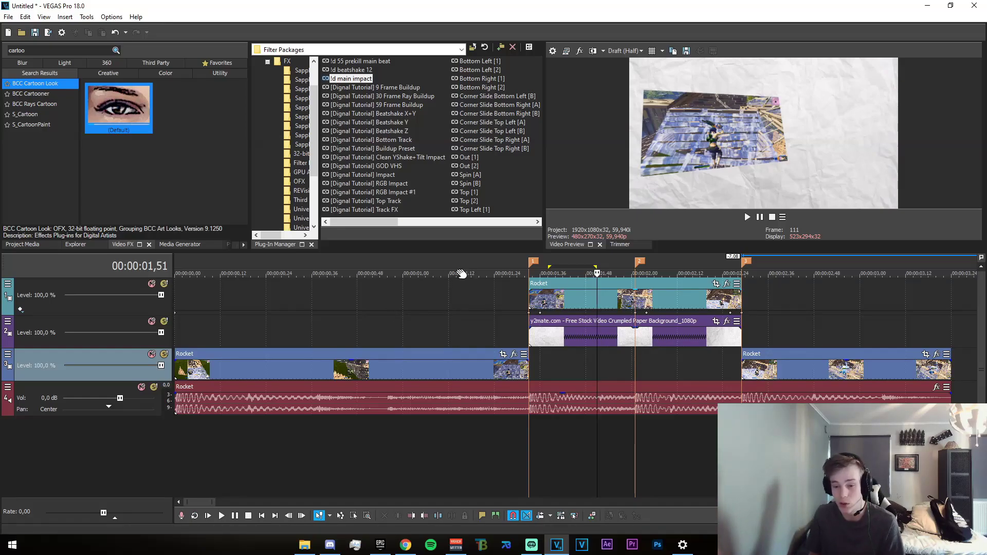
drag(419, 275, 791, 368)
click(791, 368)
scroll(748, 369, down, 3)
scroll(466, 363, up, 3)
click(516, 358)
drag(512, 362, 308, 362)
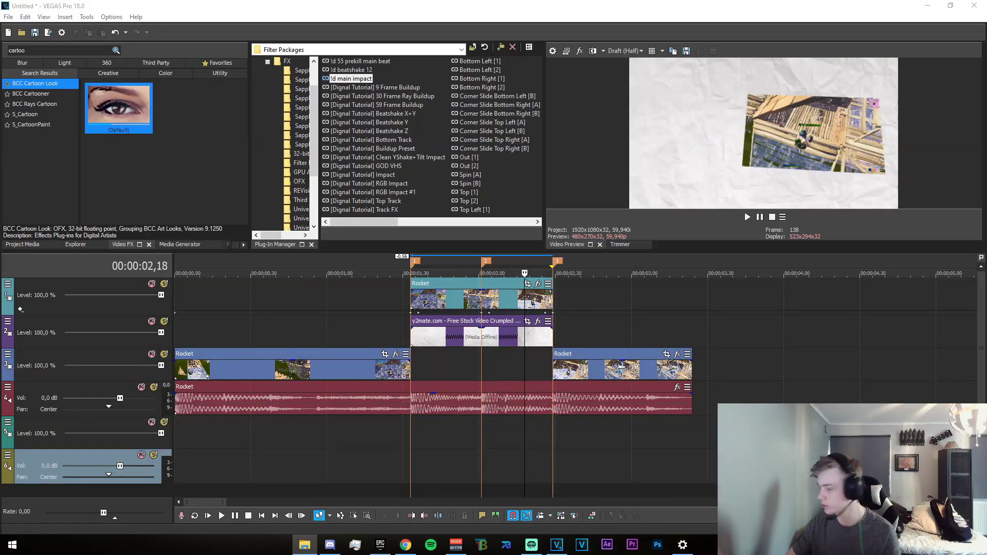
- Add the paperextrude clip on a new track, split it at the first and third markers, and delete the outer parts
drag(709, 442, 166, 439)
click(414, 441)
key(s)
click(553, 440)
key(s)
click(578, 440)
key(Delete)
click(376, 438)
key(Delete)
- Move the paperextrude track to the top of the track list
drag(368, 439, 532, 454)
click(398, 442)
shift+click(96, 451)
drag(109, 426, 158, 266)
- Remove the tilted Rocket and crumpled paper layers replaced by paperextrude, and play back the result
right_click(588, 360)
click(629, 272)
right_click(571, 364)
click(608, 275)
drag(381, 316, 403, 317)
click(441, 330)
click(657, 322)
right_click(526, 325)
click(558, 252)
click(319, 298)
key(space)
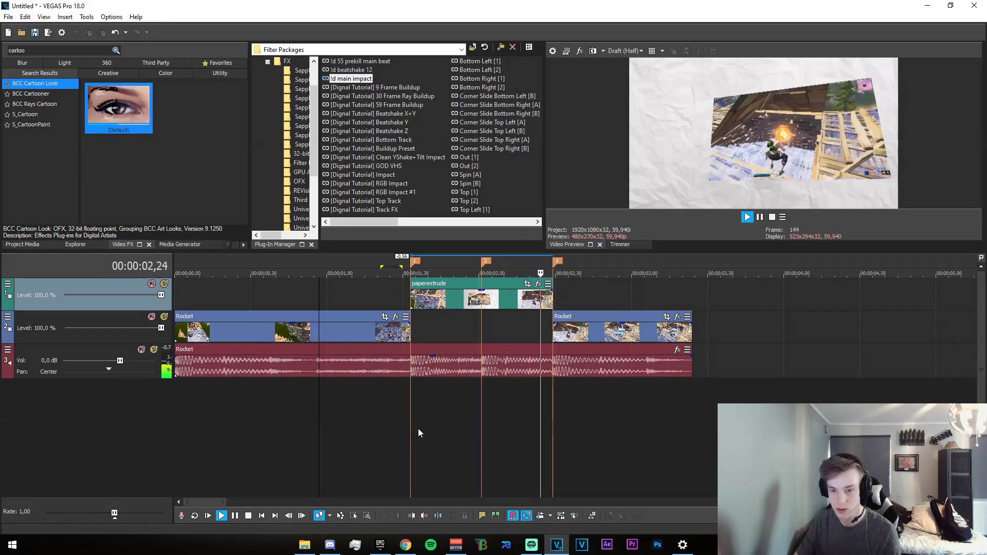